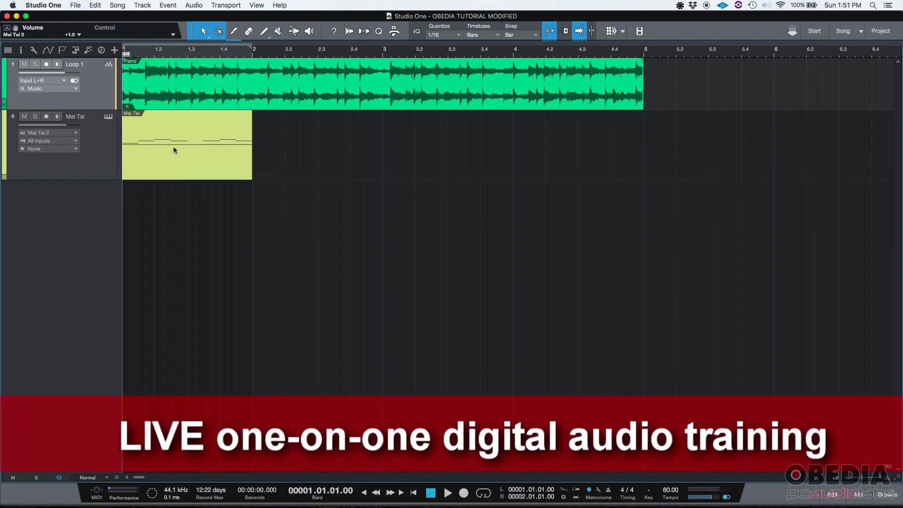
Select the Mai Tai instrument track to arm it, then select the Loop 1 audio track
click(82, 120)
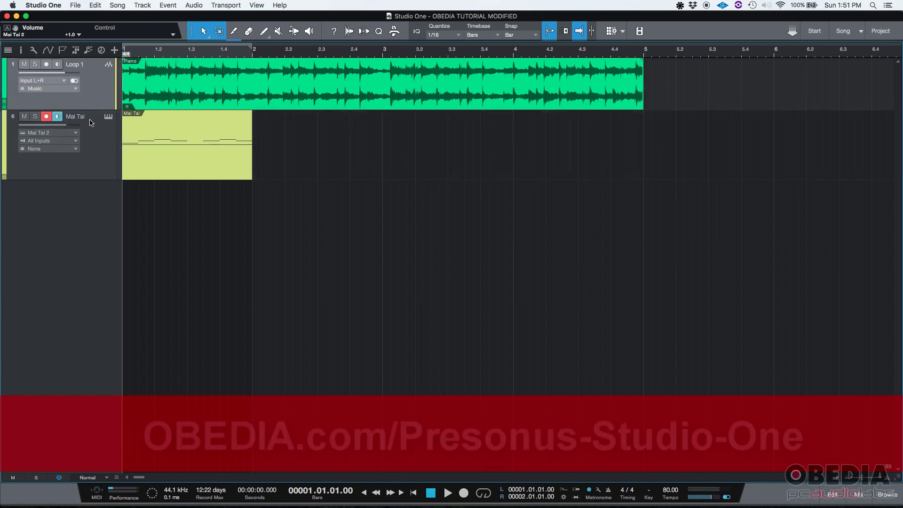
click(92, 123)
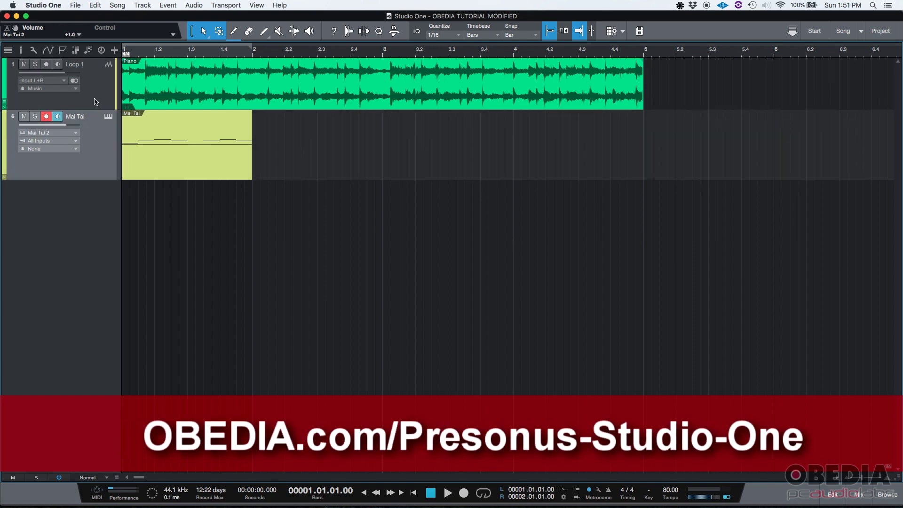
click(96, 101)
click(98, 147)
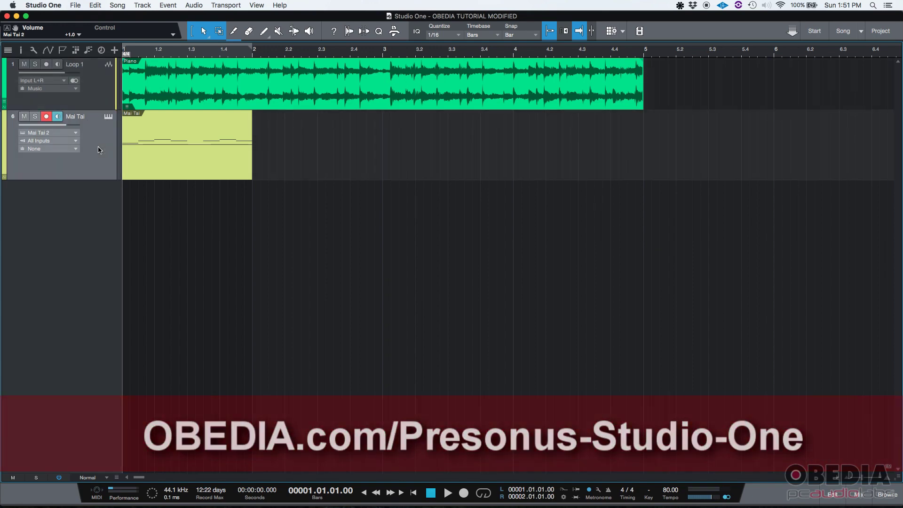
click(93, 92)
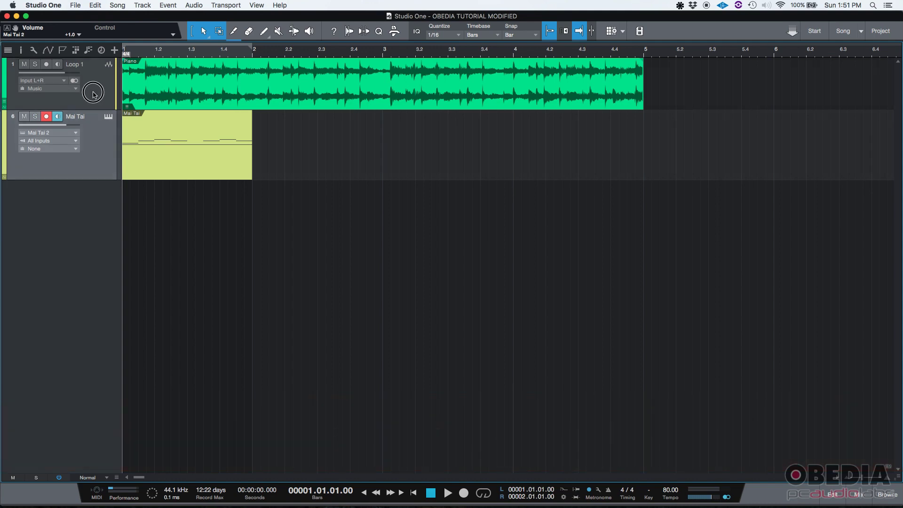
Show Loop 1's Inspector, toggle the mixing console on and off, then reopen the Inspector
click(21, 50)
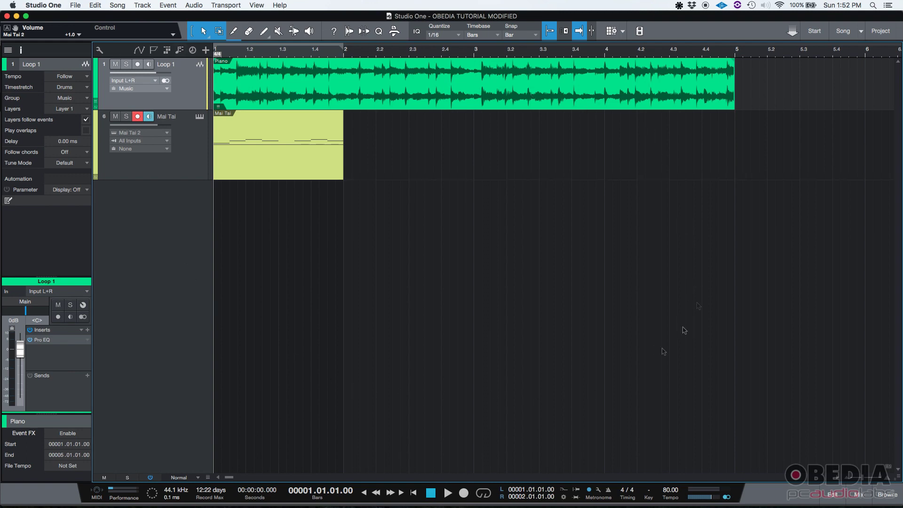
click(864, 498)
click(863, 498)
click(21, 50)
click(22, 50)
click(73, 77)
click(73, 78)
click(73, 79)
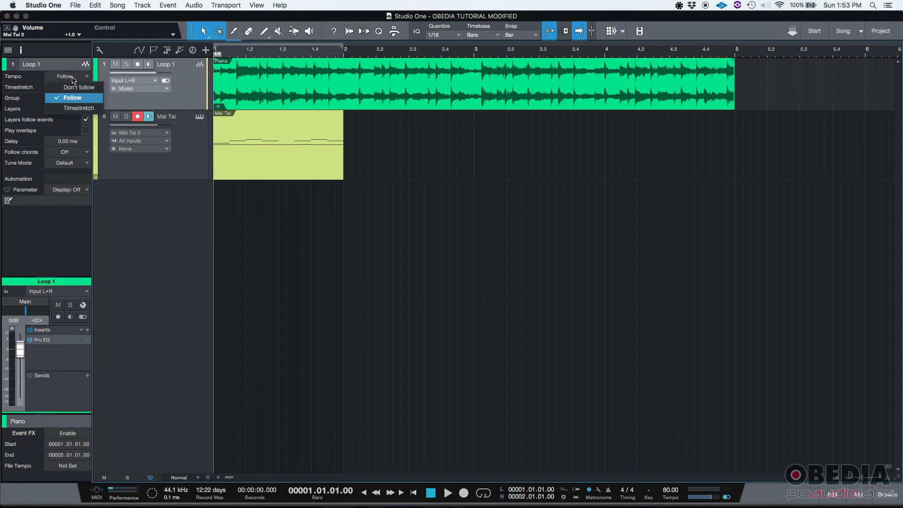
click(76, 97)
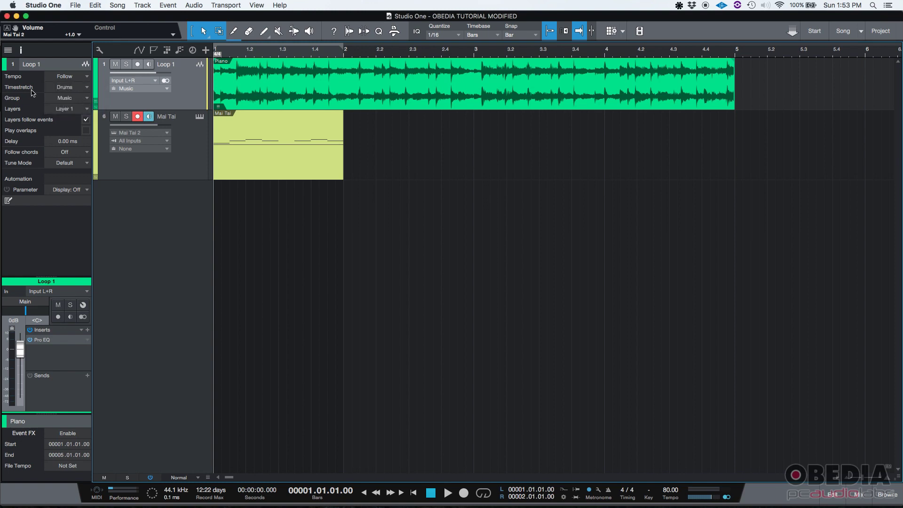
click(75, 89)
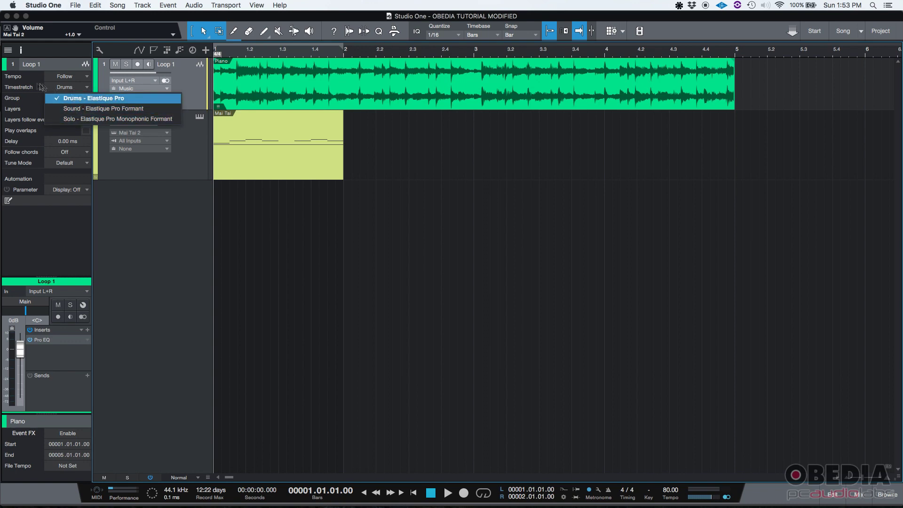
click(24, 98)
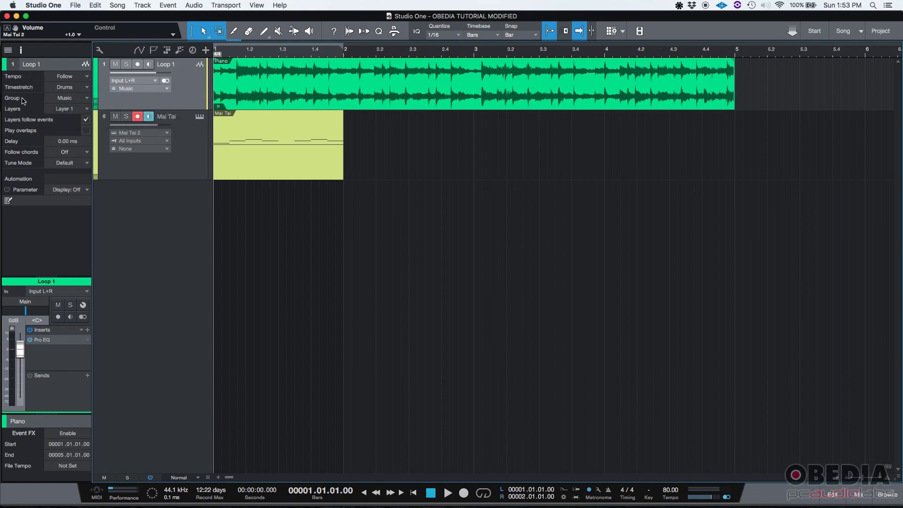
click(75, 99)
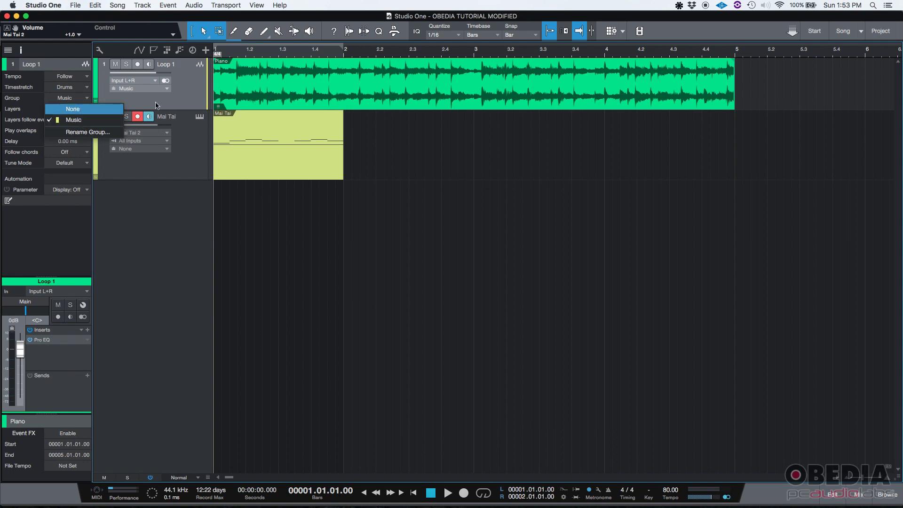
click(83, 125)
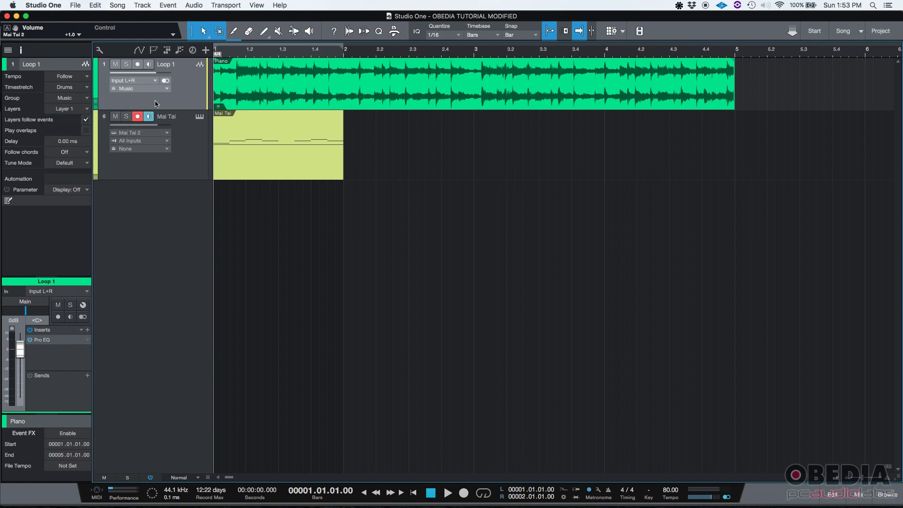
click(68, 99)
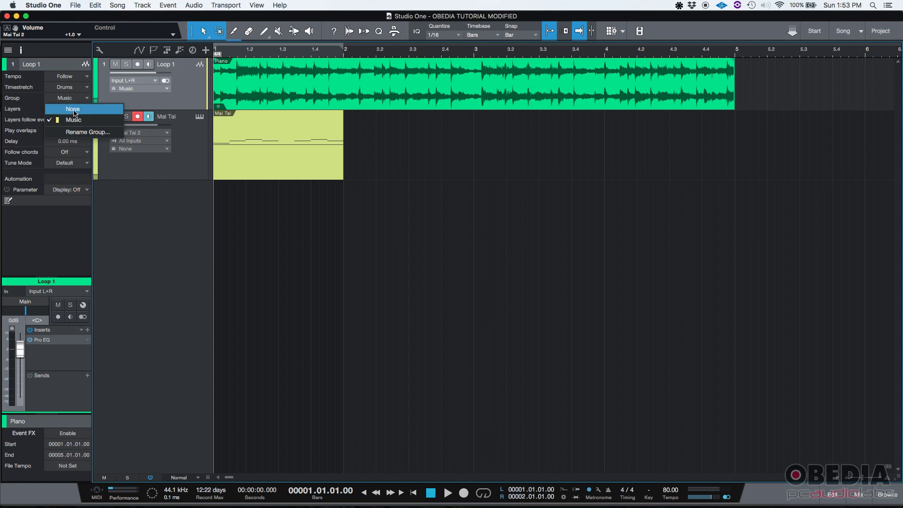
click(21, 120)
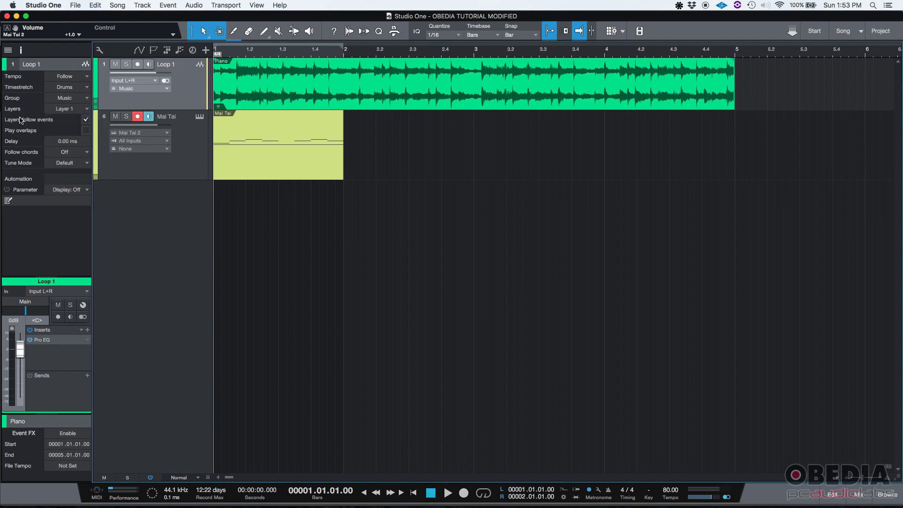
click(78, 111)
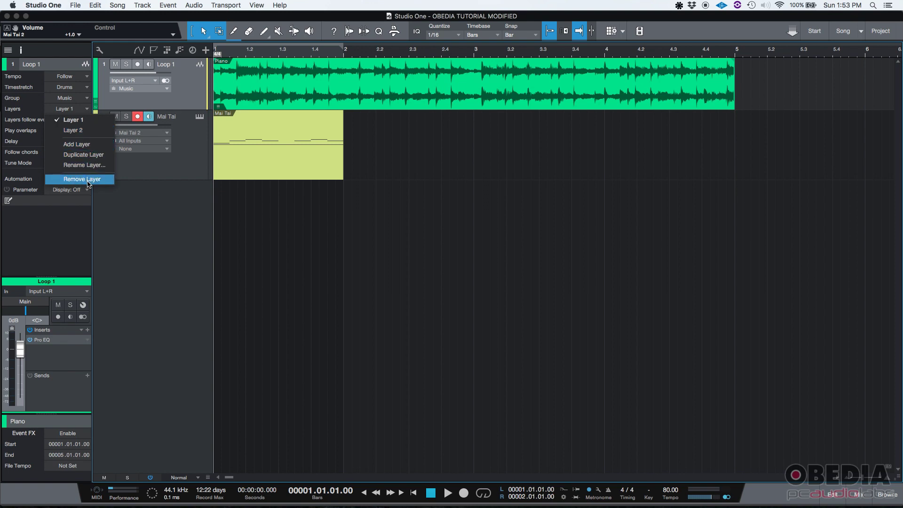
click(30, 123)
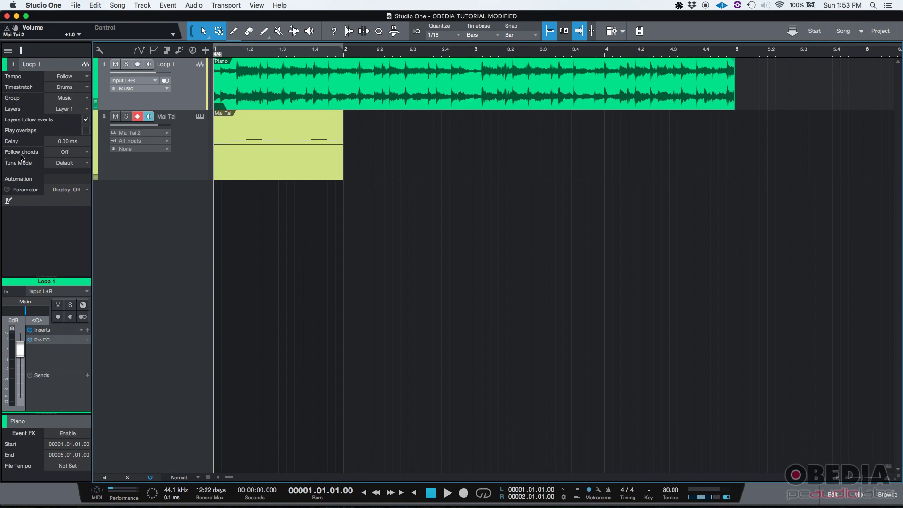
click(50, 153)
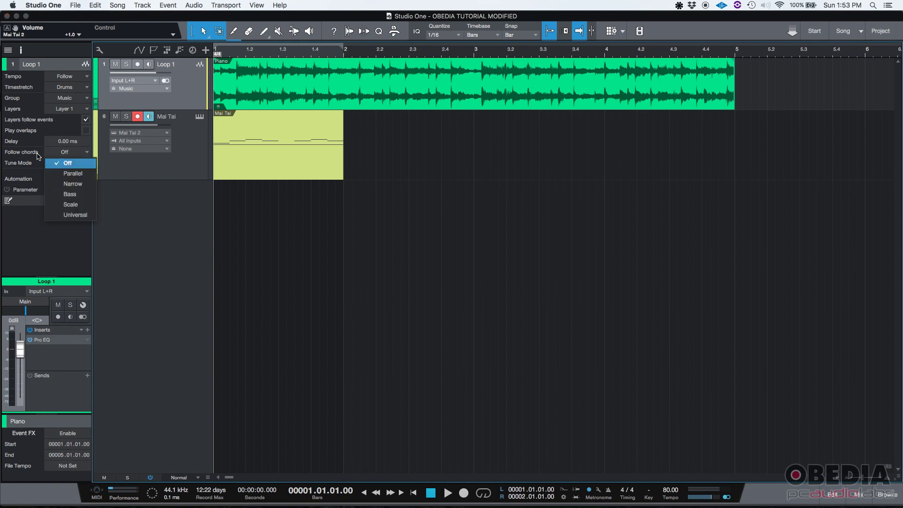
click(71, 233)
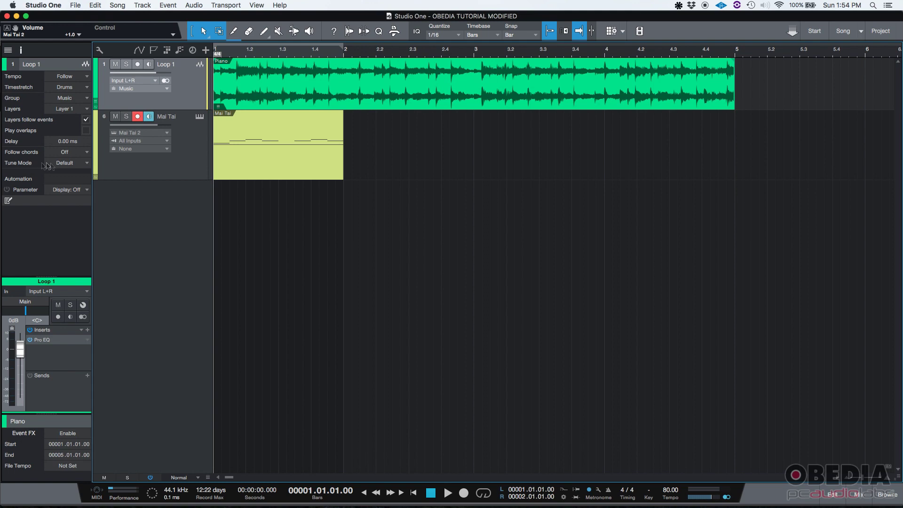
click(59, 164)
click(58, 164)
click(73, 190)
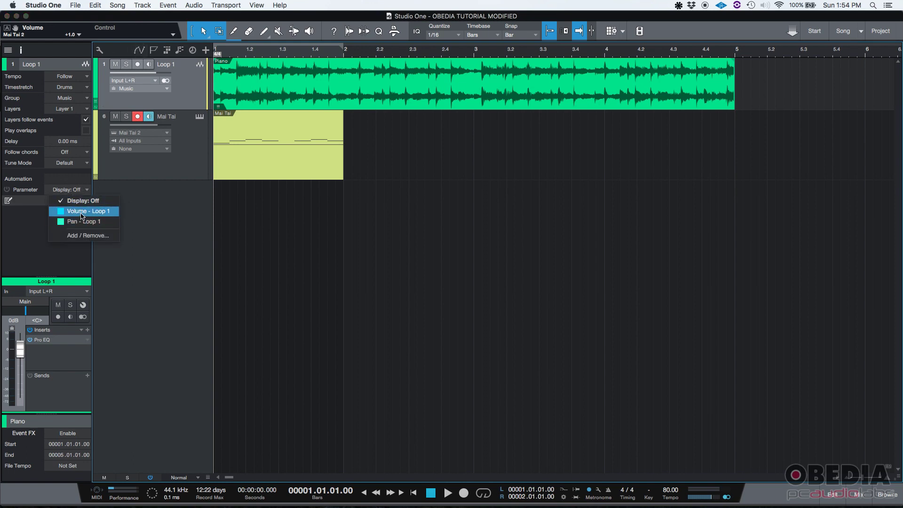
click(27, 222)
click(85, 190)
click(73, 211)
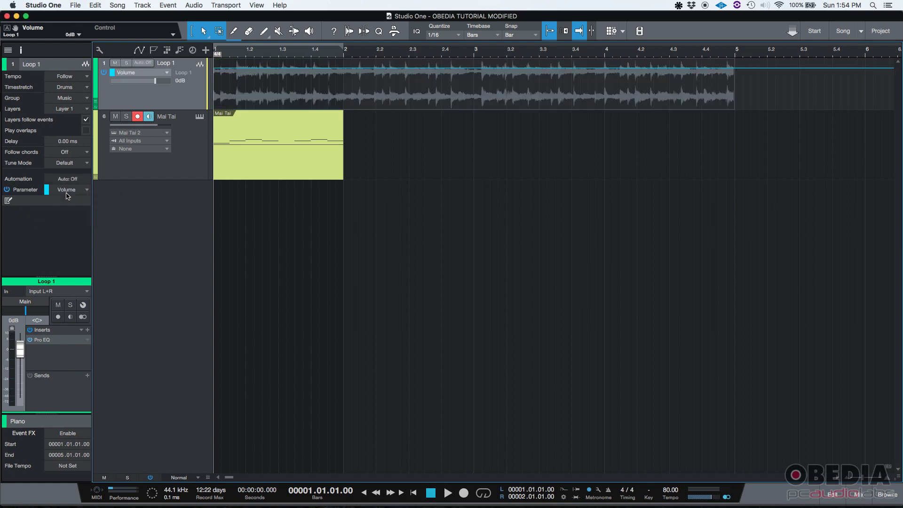
click(67, 192)
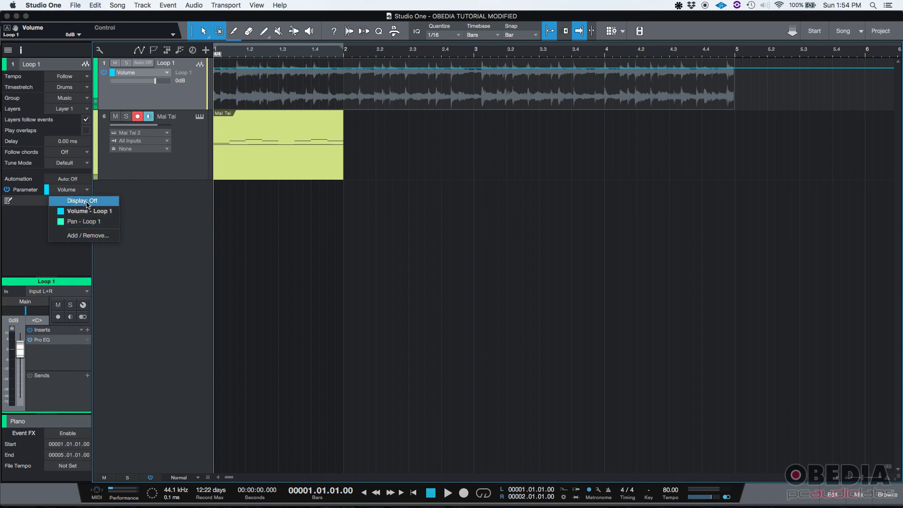
click(87, 202)
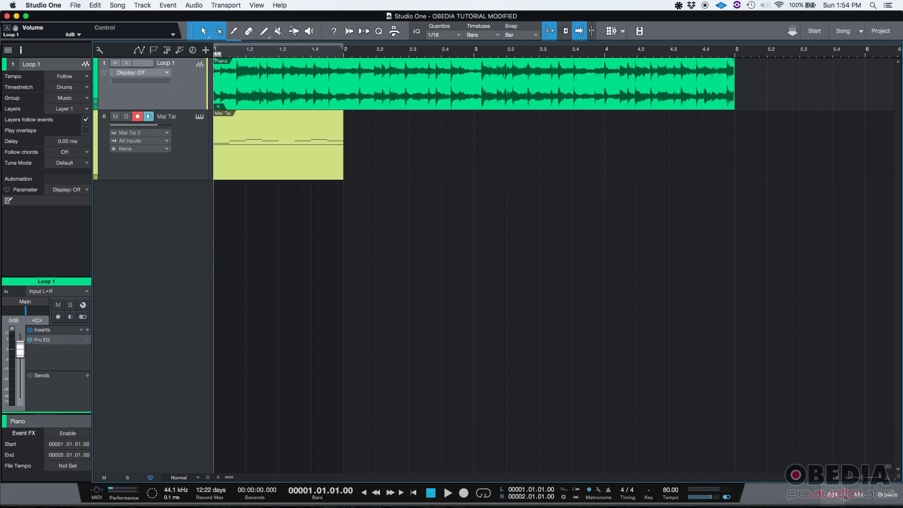
click(863, 499)
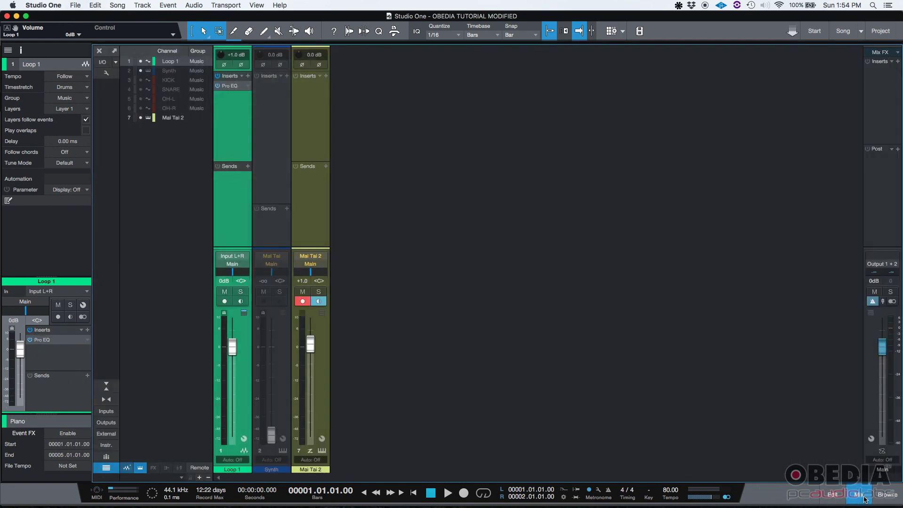
click(865, 499)
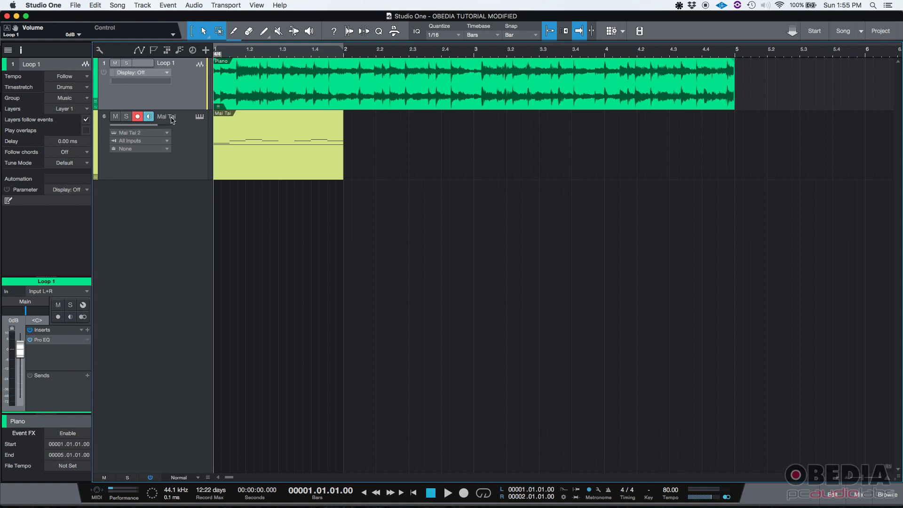
click(196, 146)
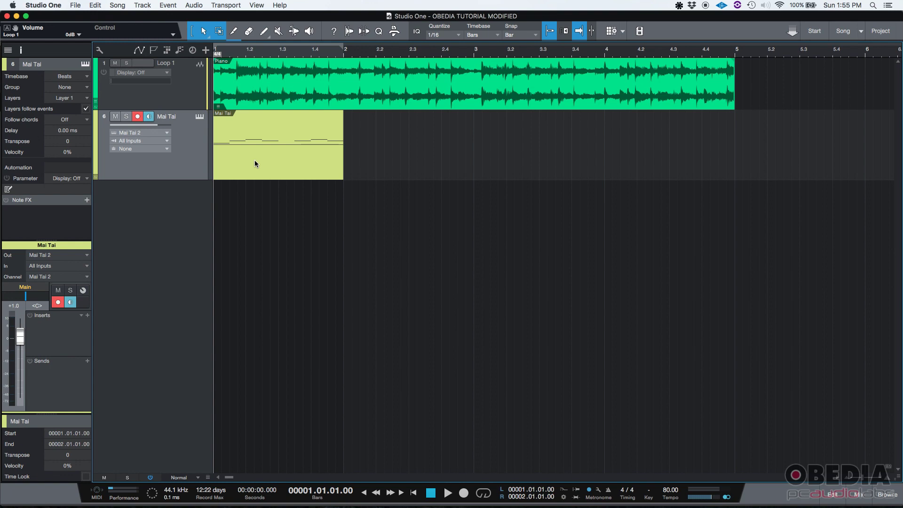
Alternate the Inspector between Loop 1 and Mai Tai, ending on Mai Tai, then switch to Firefox
click(184, 98)
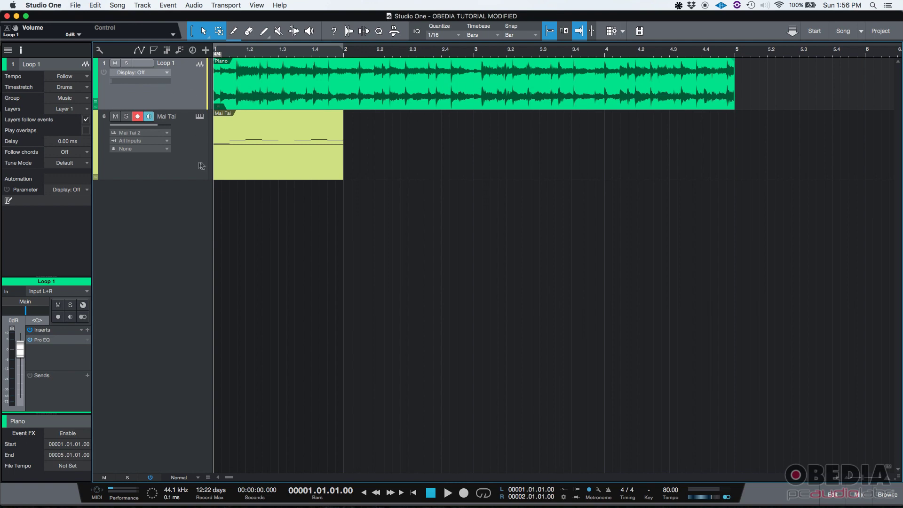
click(201, 166)
click(193, 98)
click(191, 167)
click(188, 95)
click(192, 153)
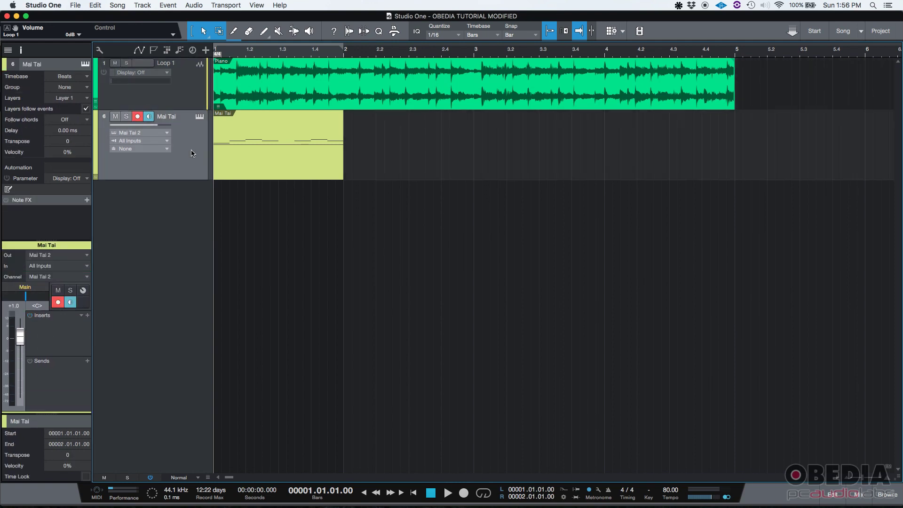
click(189, 101)
click(192, 154)
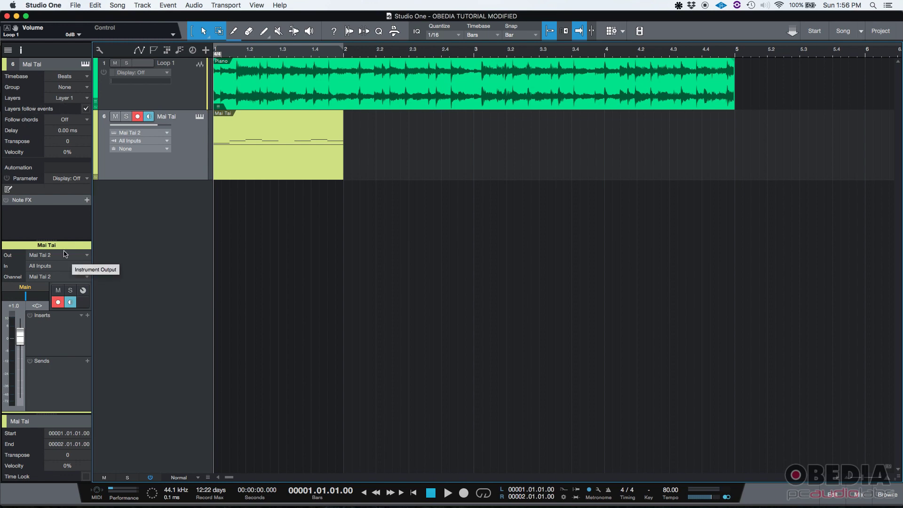
key(super+Tab)
key(super+Tab)
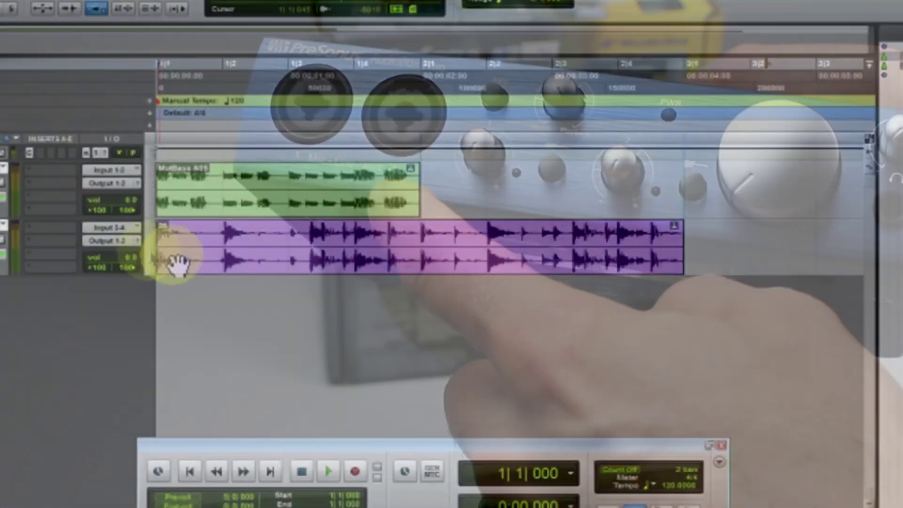
Click the promo video as it reaches the OBEDIA Rates and Services pricing page
click(258, 246)
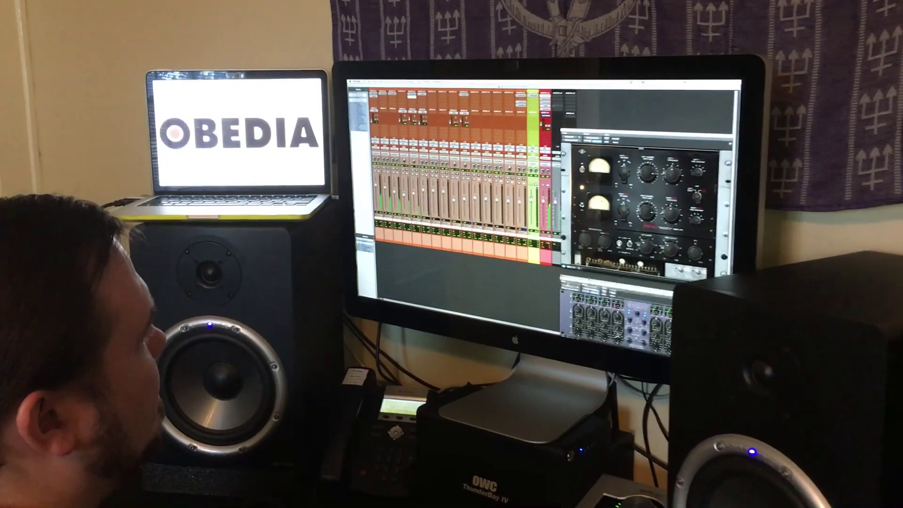